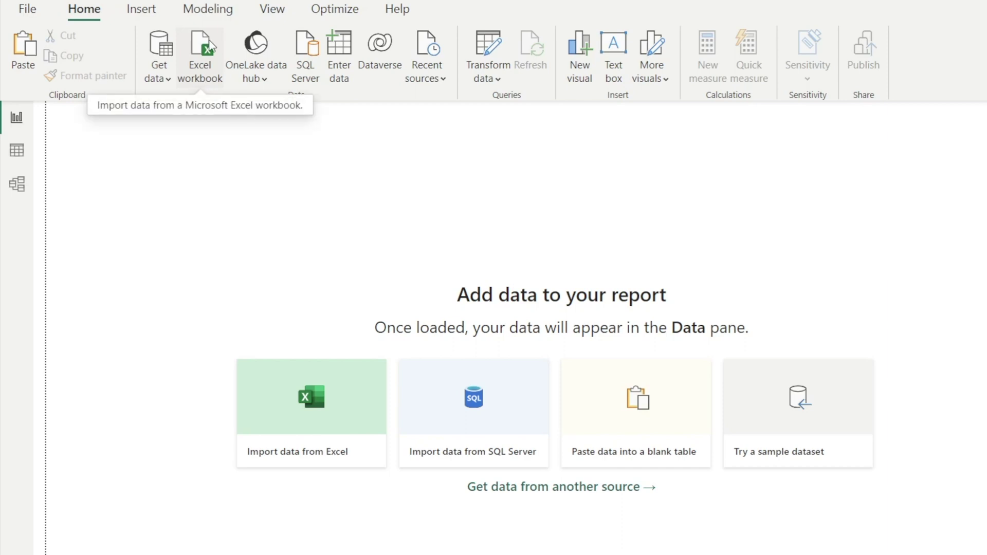
Import the Sheet1 table from the Jan Excel workbook into the report
left_click(199, 58)
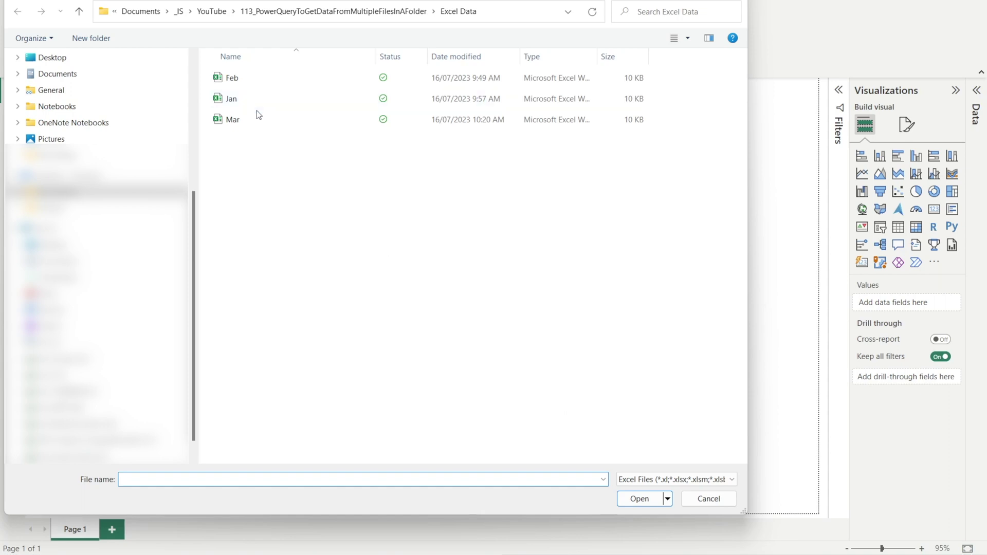
left_click(240, 102)
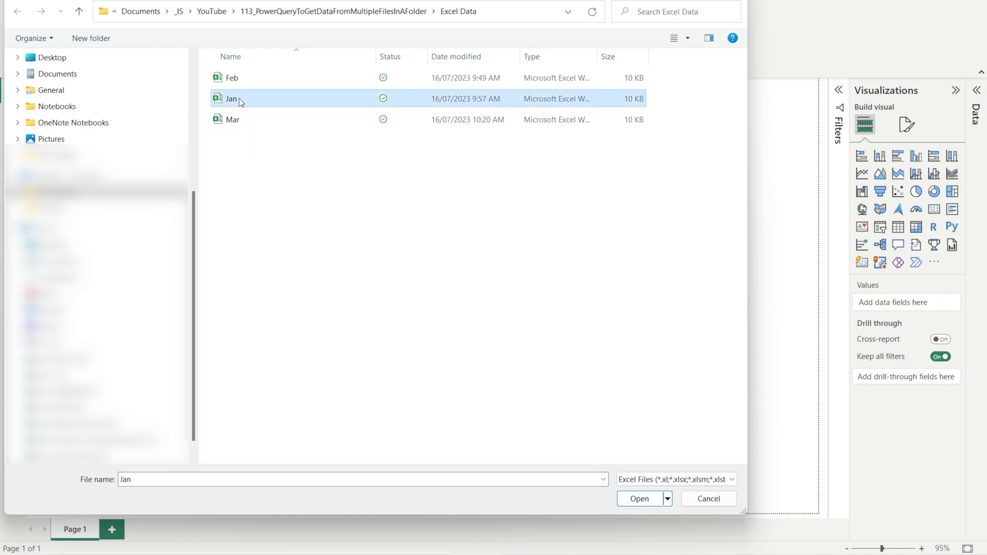
left_click(640, 499)
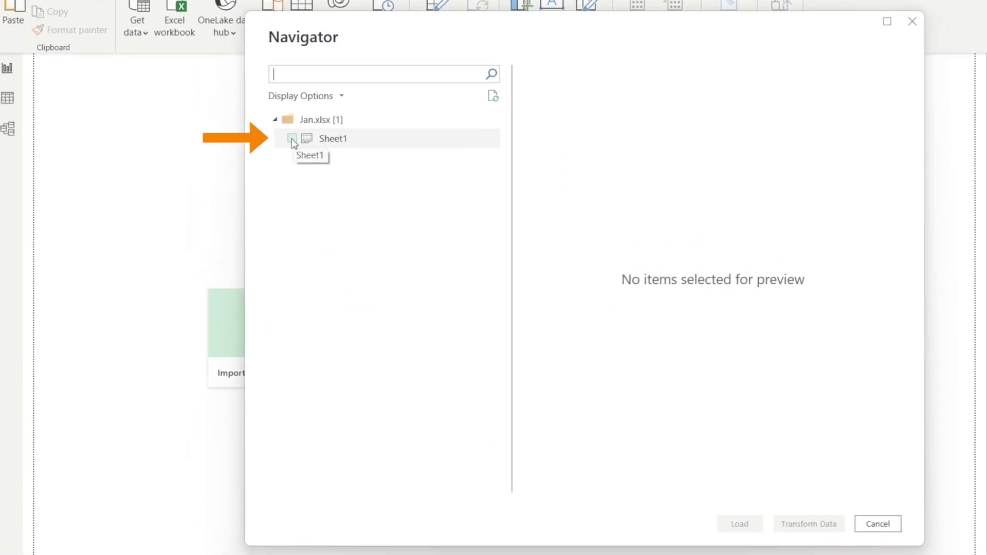
left_click(266, 147)
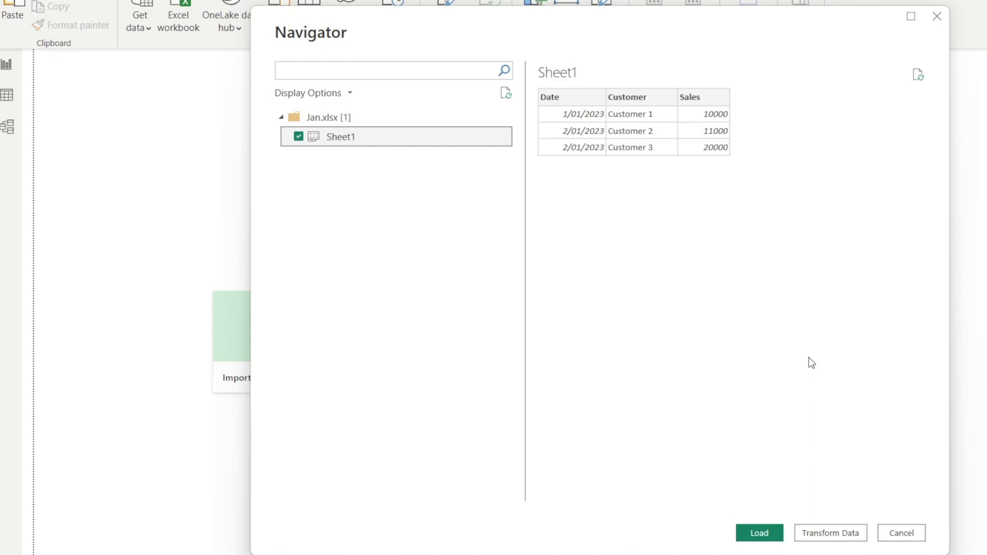
left_click(759, 538)
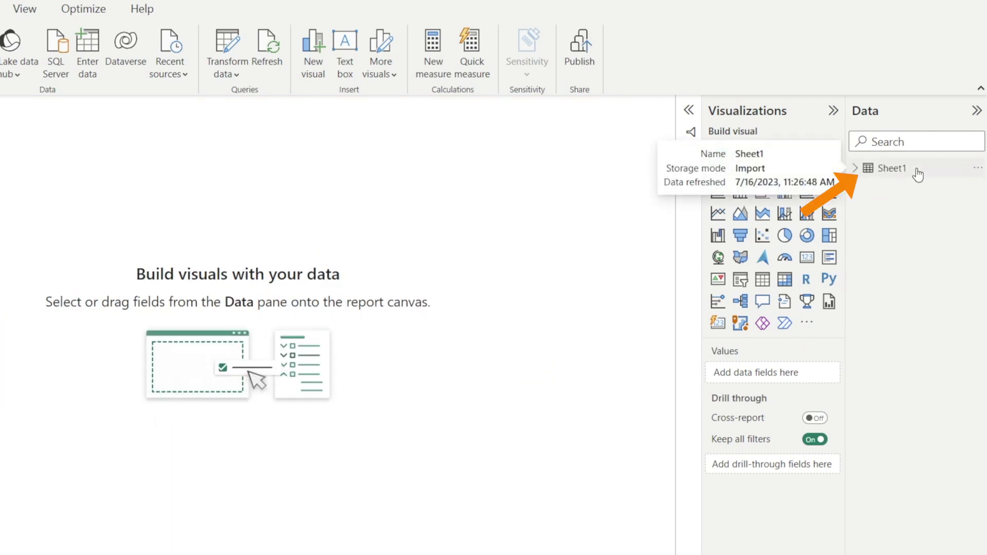
mouse_move(892, 168)
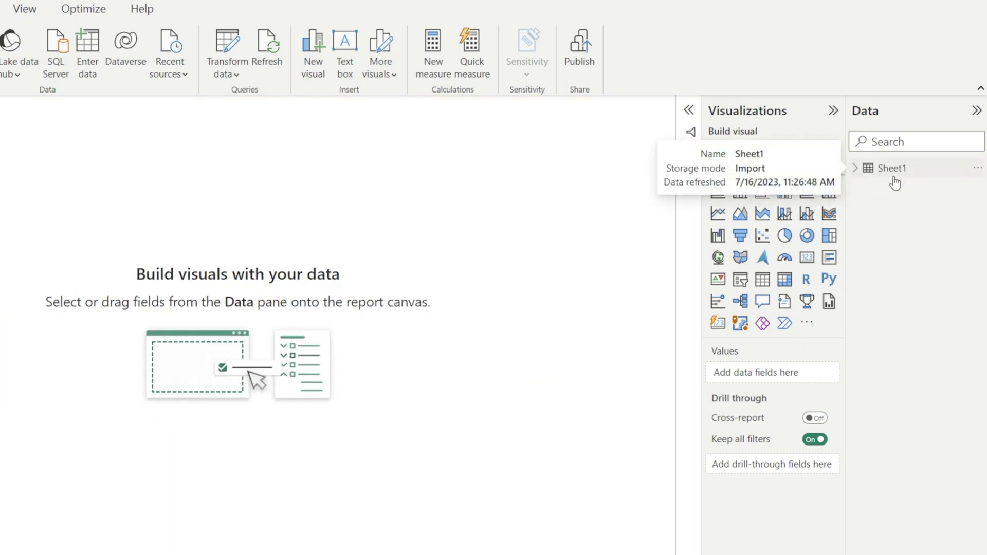
Expand Sheet1's fields, then review its rows in Data view and its structure in Model view
left_click(856, 168)
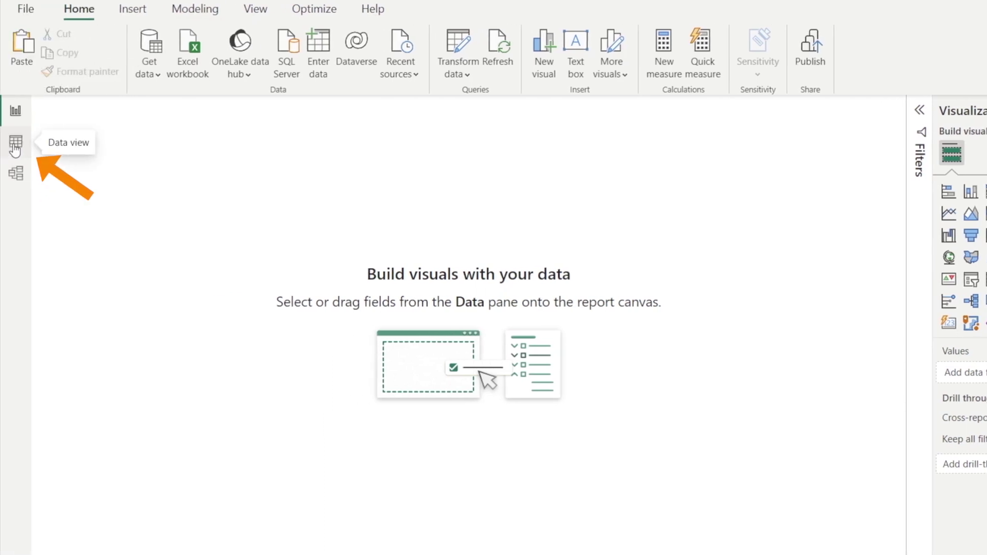
left_click(16, 143)
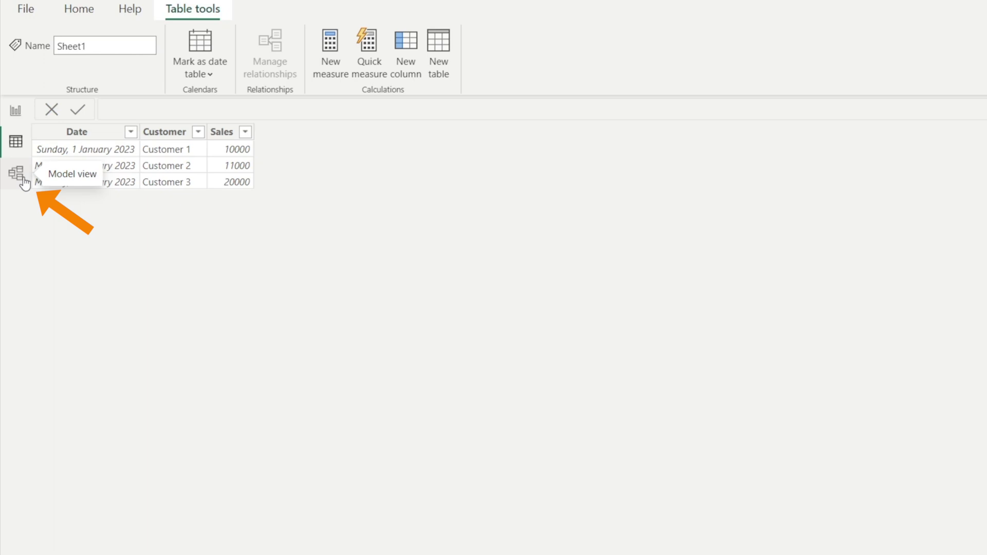
left_click(16, 175)
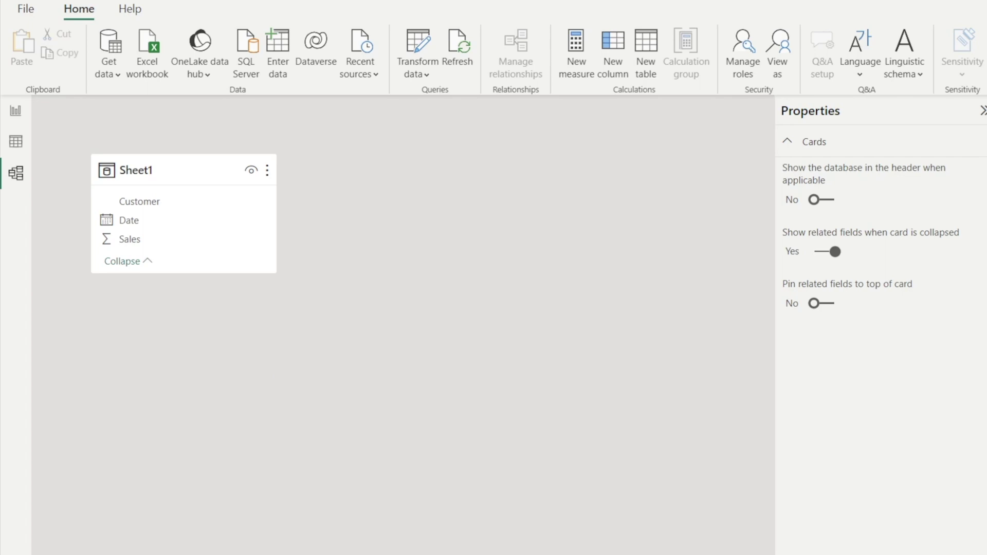
Add a table visual with the Date field shown as plain dates, and enlarge it
left_click(15, 112)
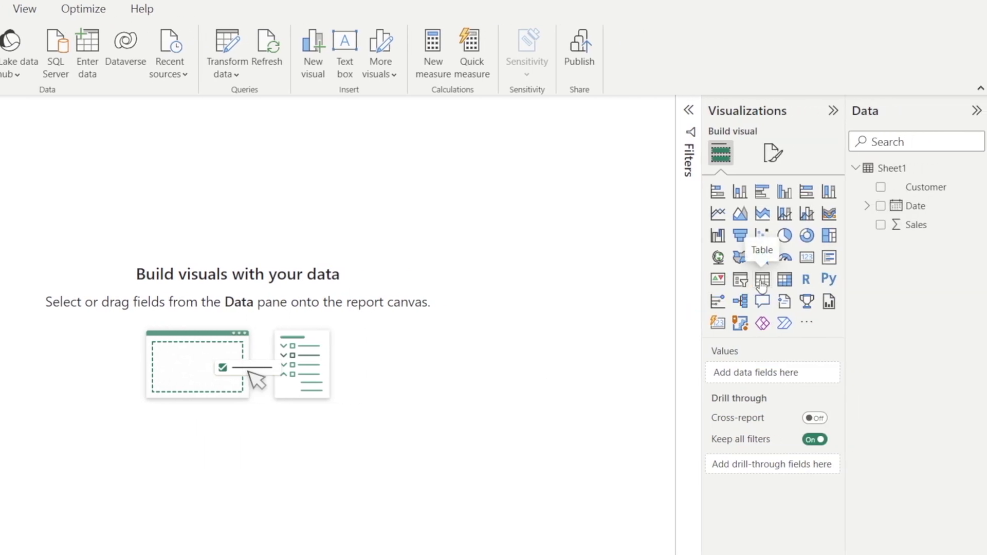
left_click(761, 280)
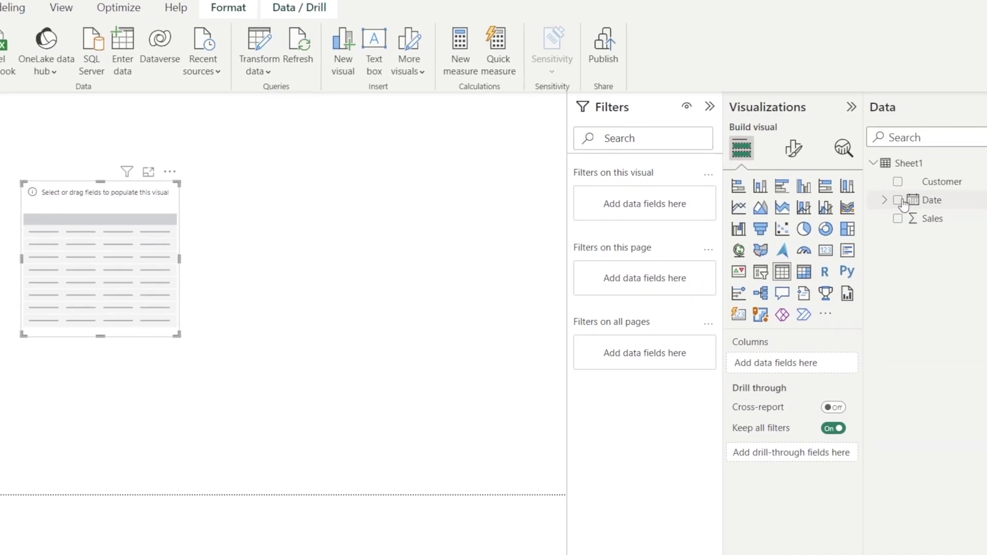
left_click(885, 200)
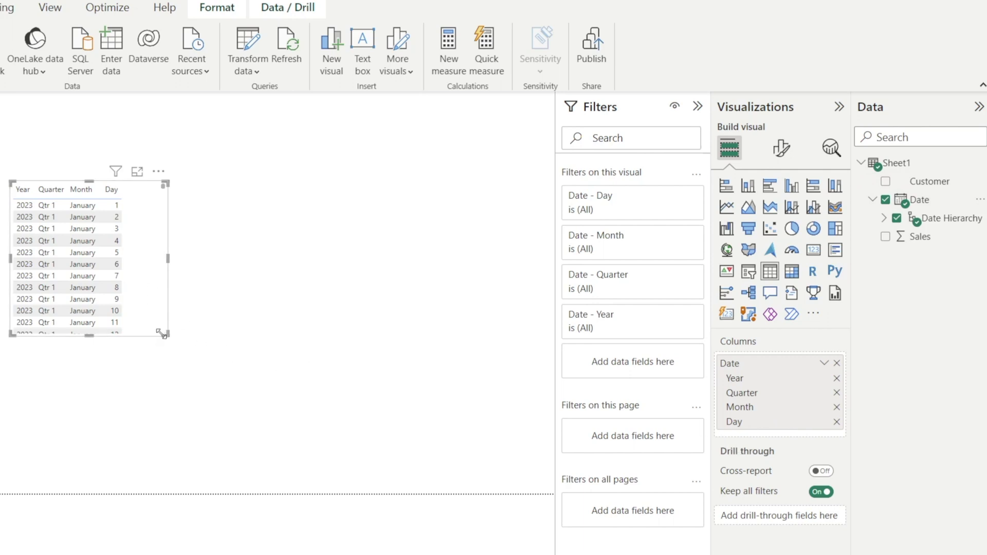
left_click_drag(162, 332, 191, 394)
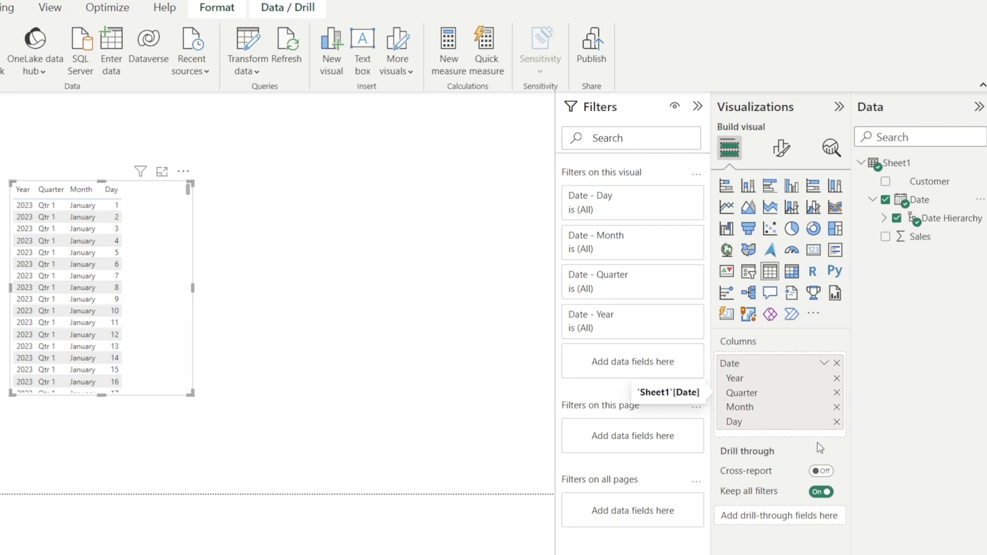
left_click(824, 364)
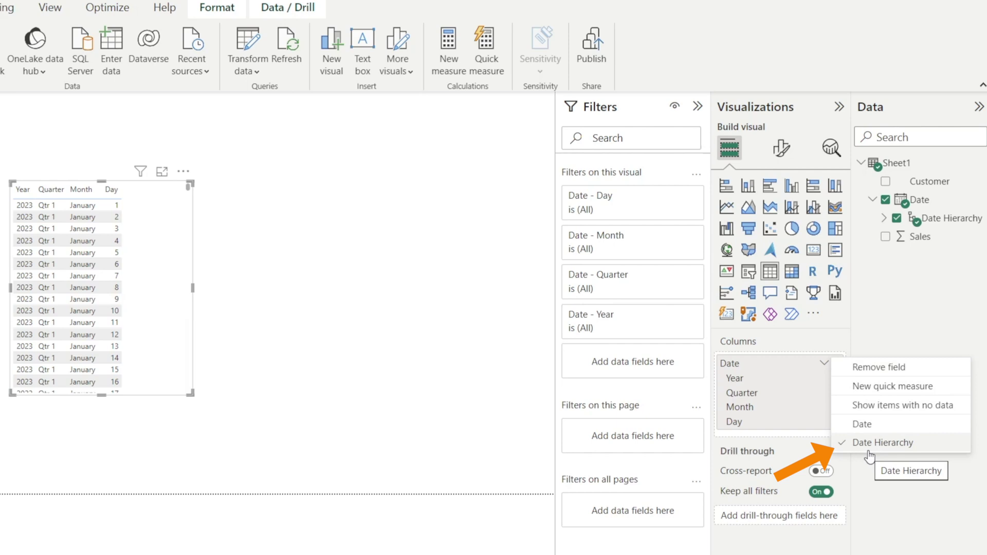
left_click(862, 424)
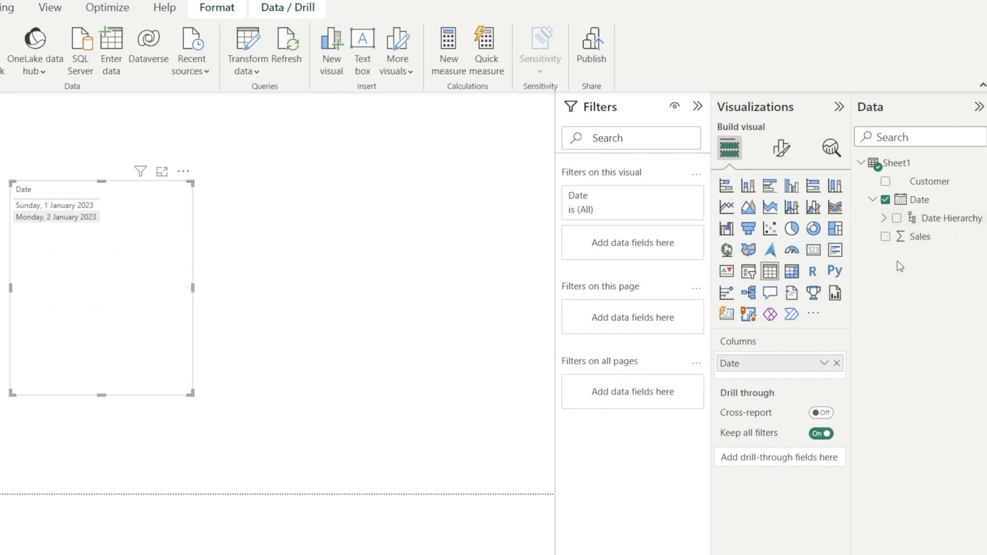
Add Sum of Sales and Customer columns, enlarge the table, and place Customer before Sales
left_click_drag(916, 238, 833, 372)
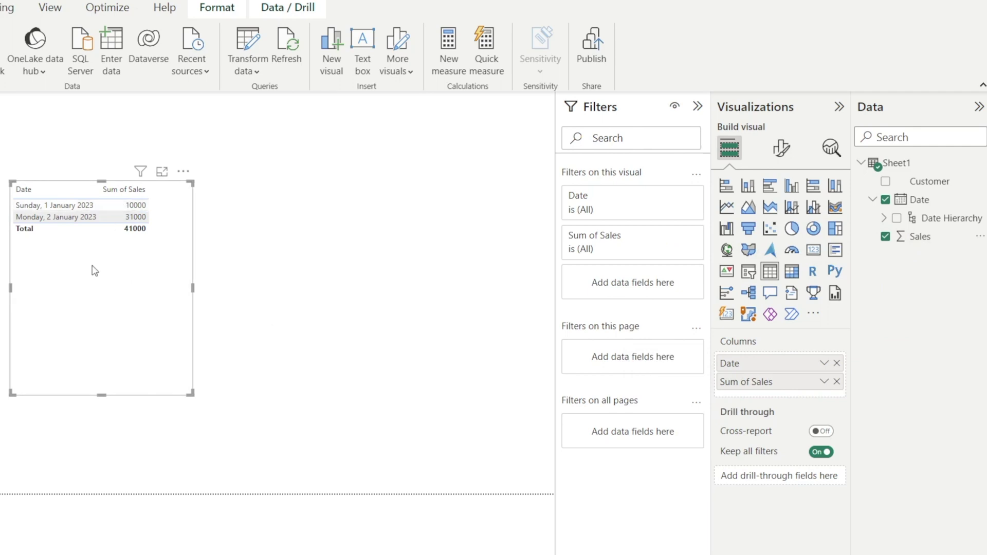
mouse_move(929, 182)
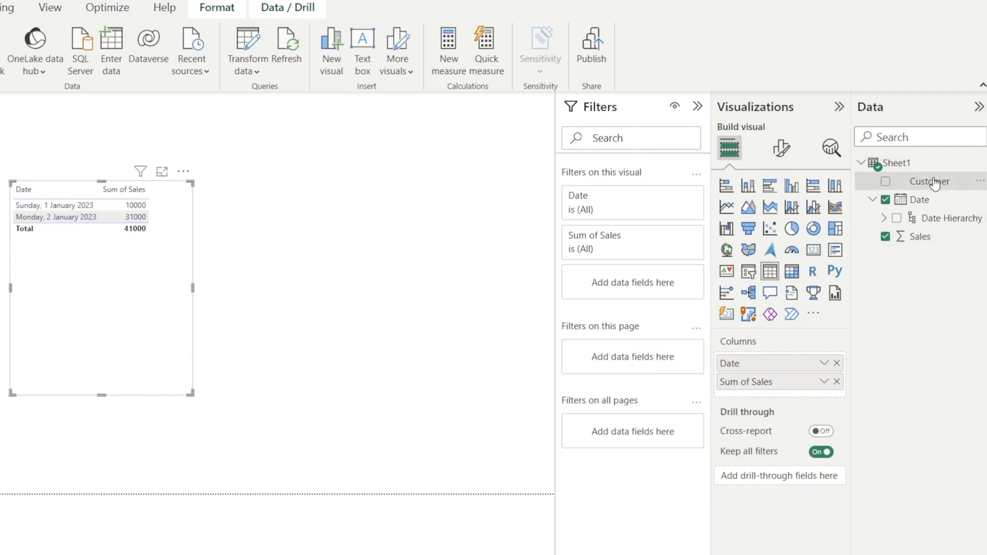
left_click_drag(929, 181, 755, 394)
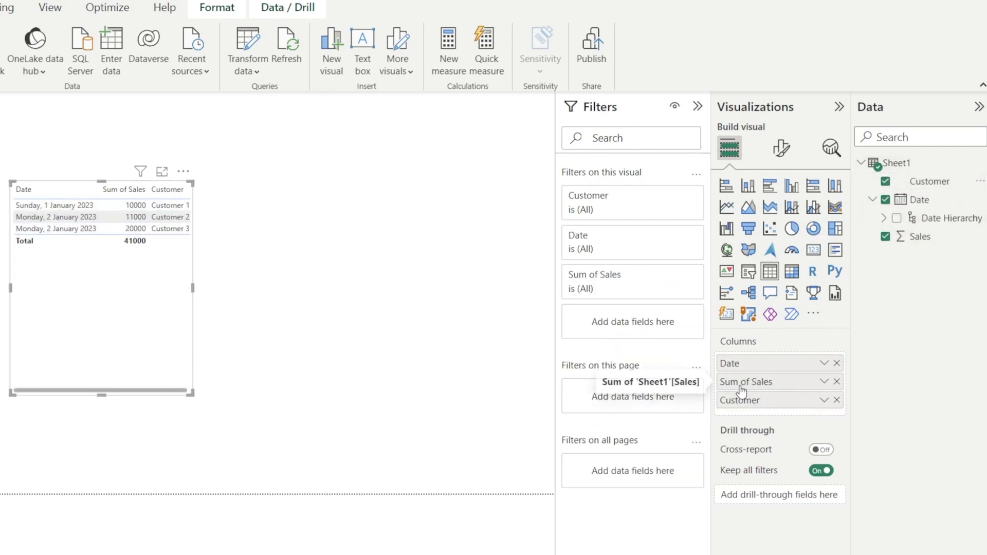
left_click_drag(193, 394, 340, 435)
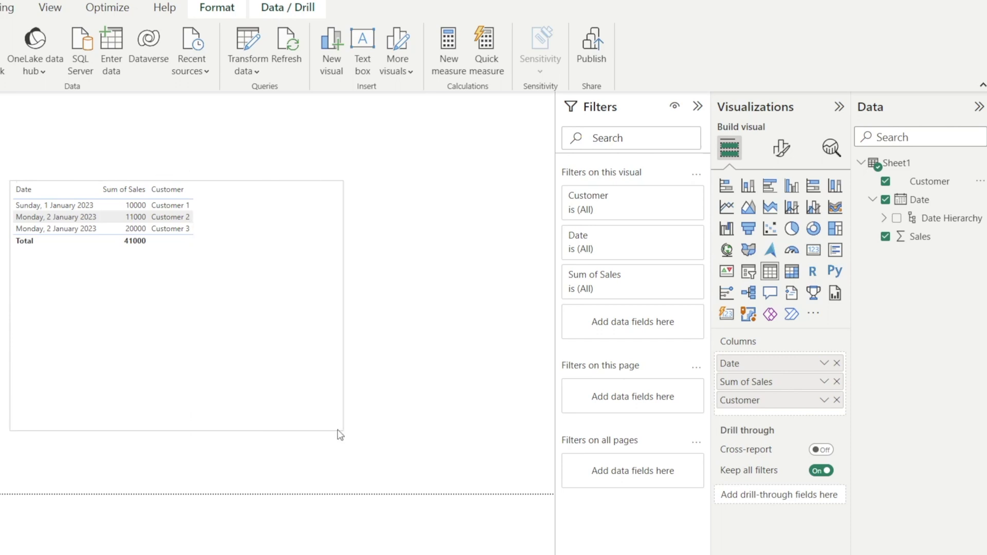
left_click_drag(740, 401, 788, 380)
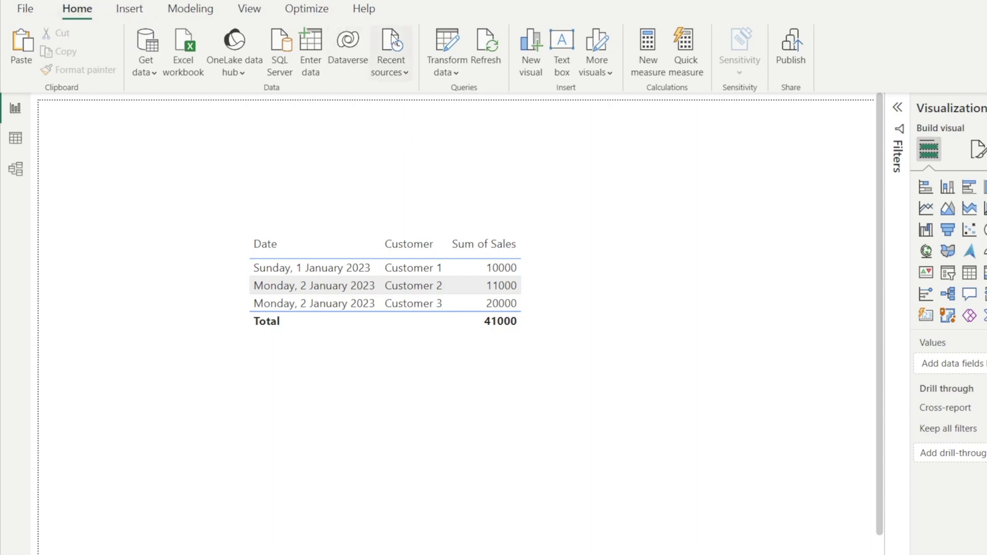
Inspect the Jan.xlsx file path in the Sheet1 query's Source step, then close Power Query Editor
left_click(445, 42)
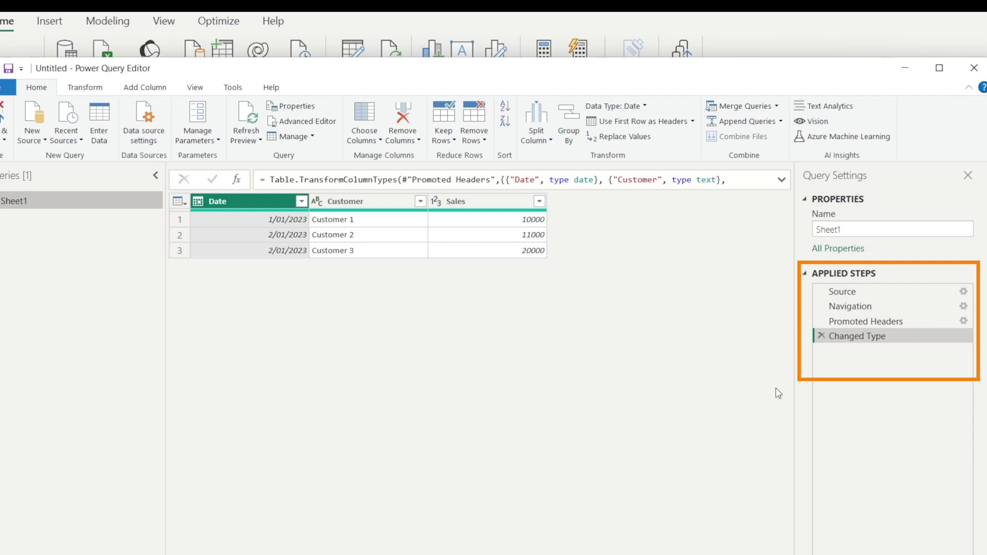
left_click(843, 292)
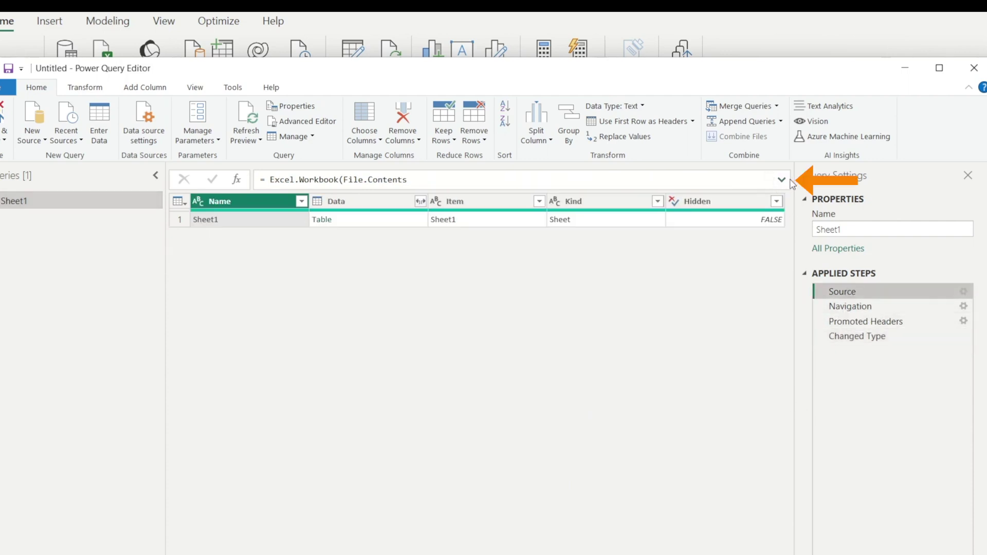
left_click(783, 183)
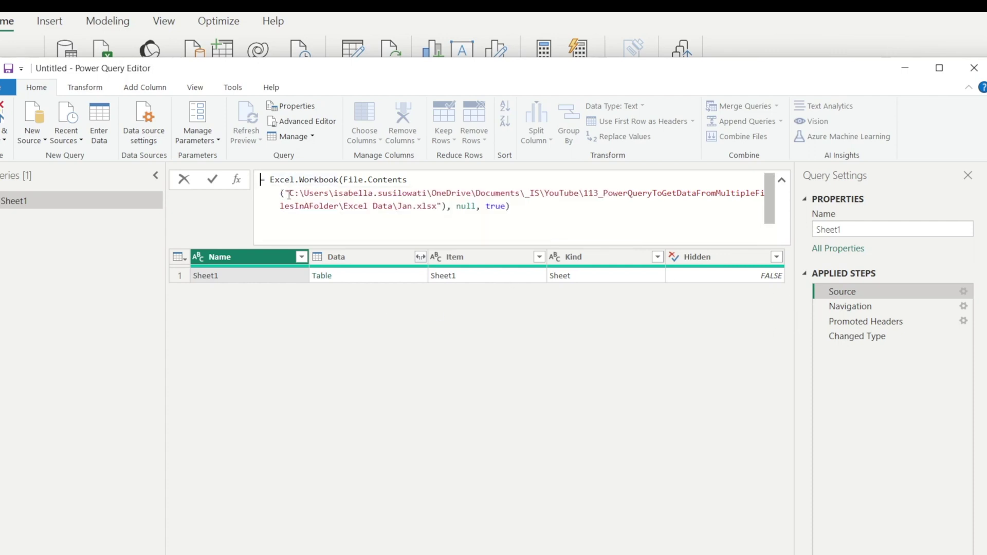
left_click_drag(292, 193, 447, 207)
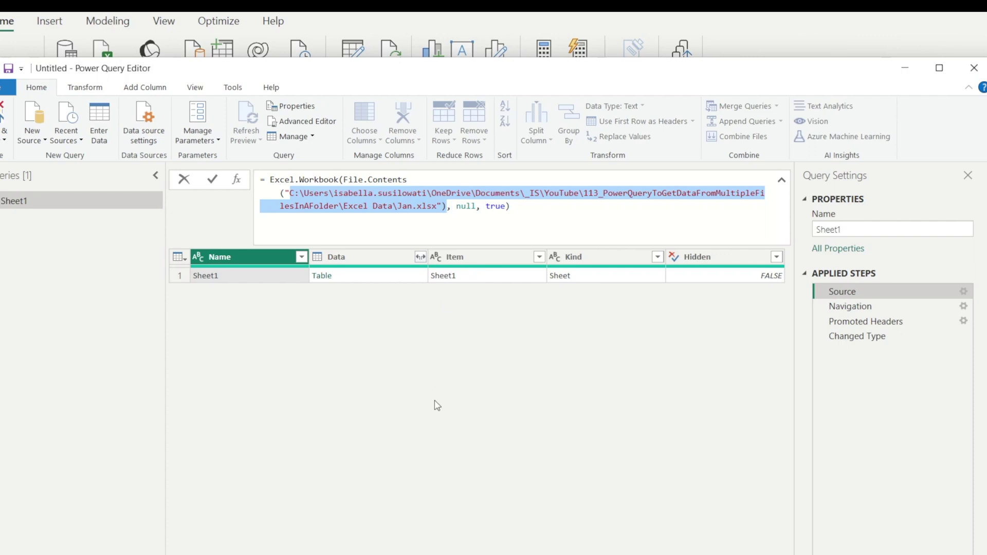
left_click(973, 71)
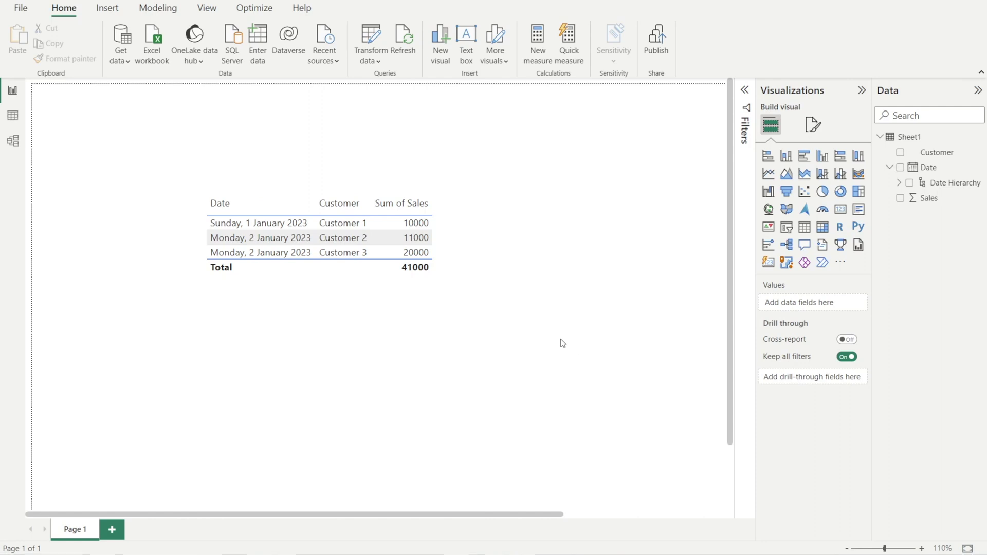
Review the new 21-Jan-23 Customer 3 row of 50,000 in Excel and close the workbook
mouse_move(376, 284)
key("alt+Tab")
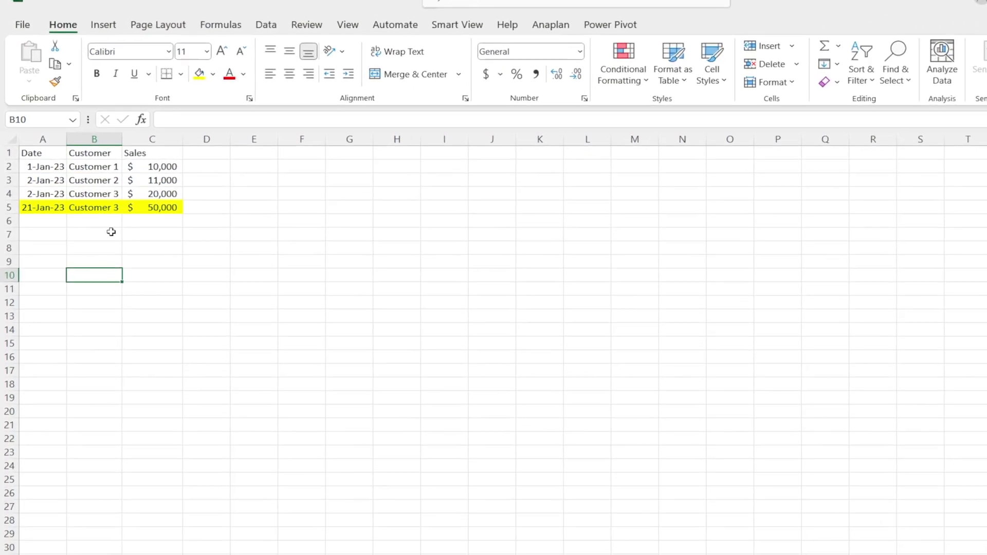
left_click(54, 236)
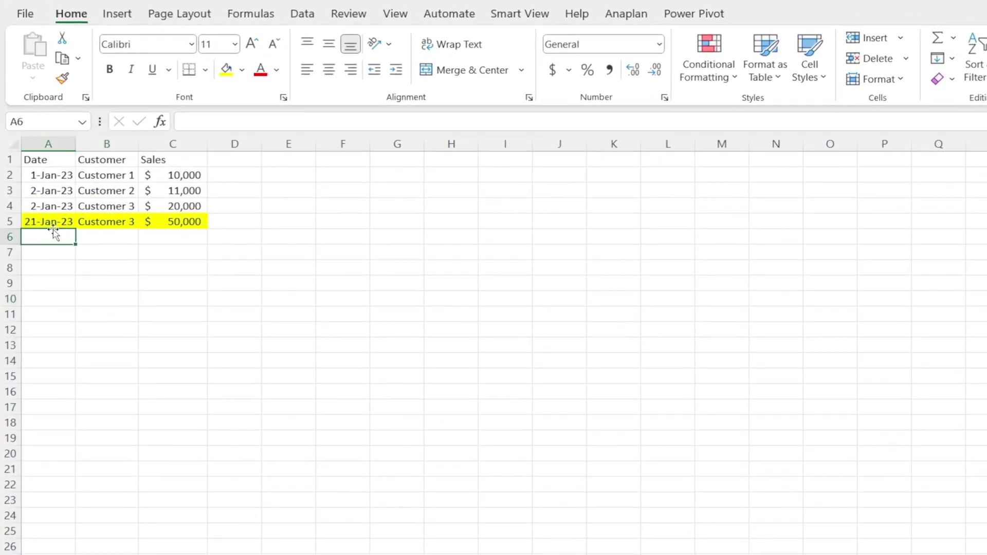
left_click(60, 266)
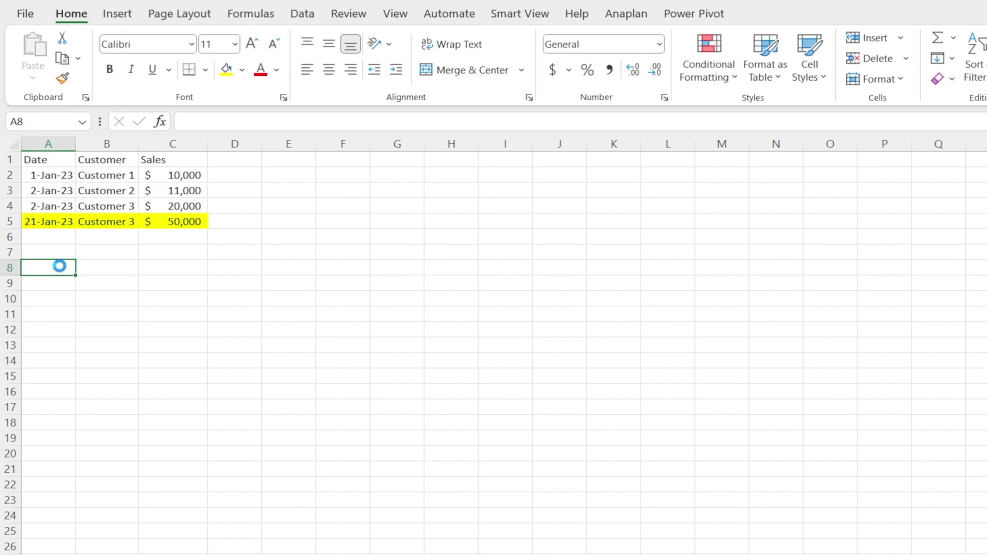
left_click(582, 250)
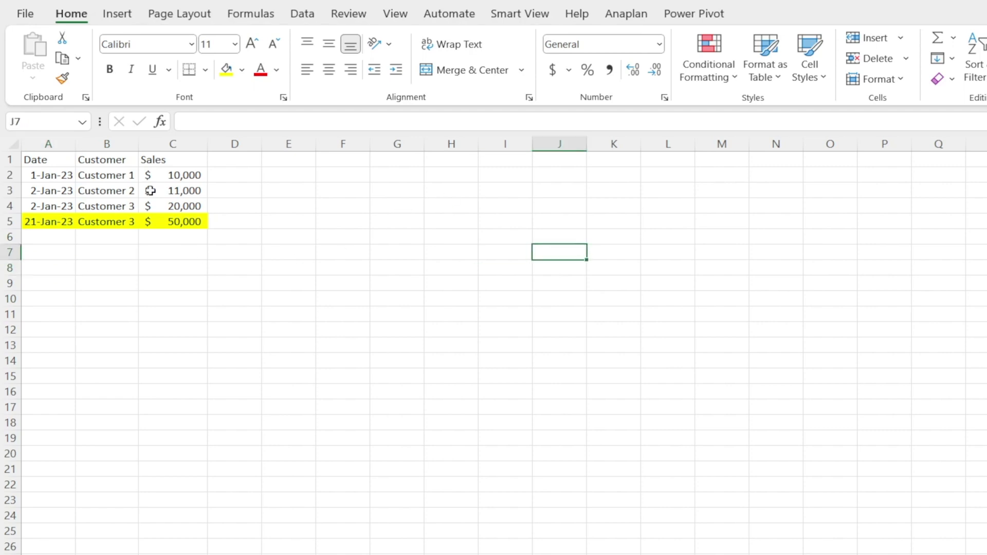
key("ctrl+w")
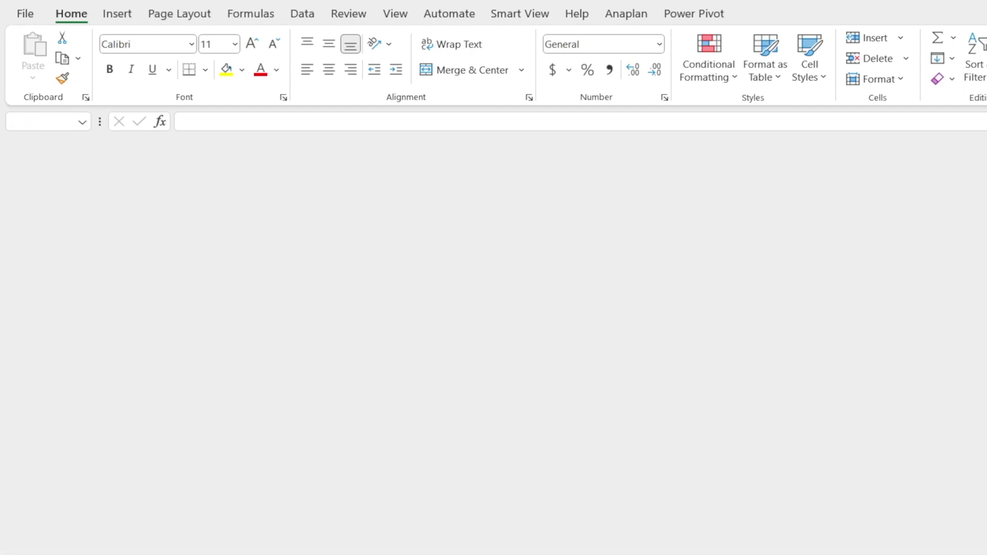
mouse_move(347, 315)
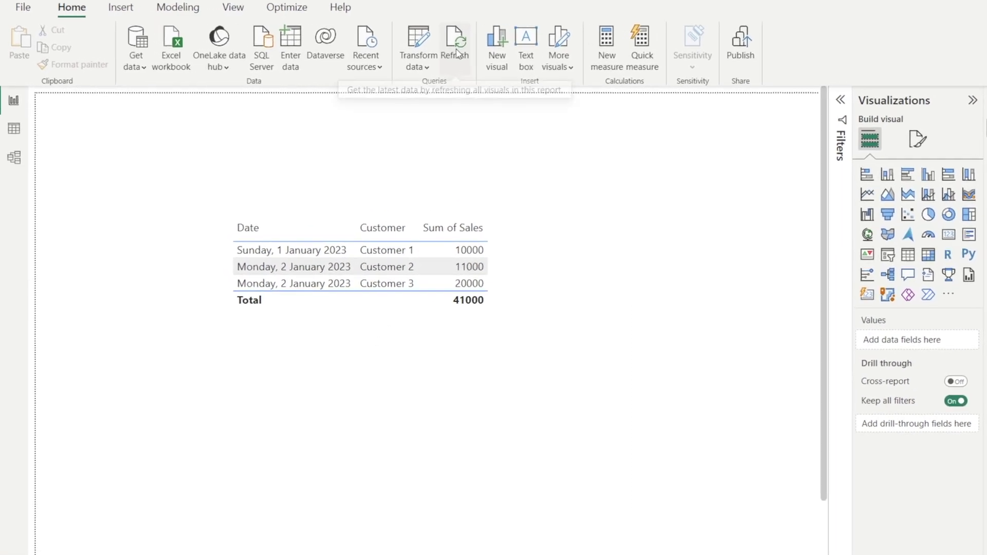
Refresh the report data and locate the Jan file in the Excel Data folder
left_click(457, 52)
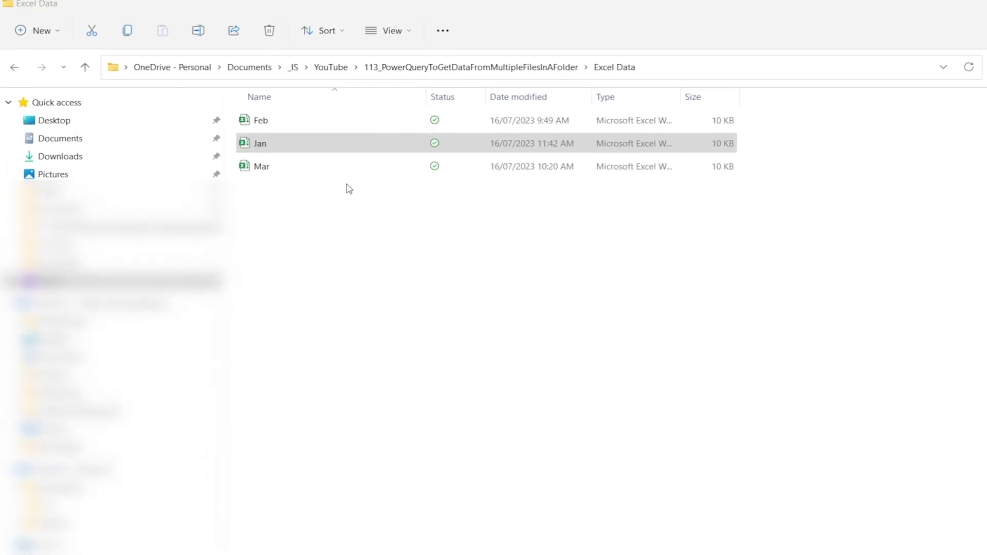
left_click(315, 147)
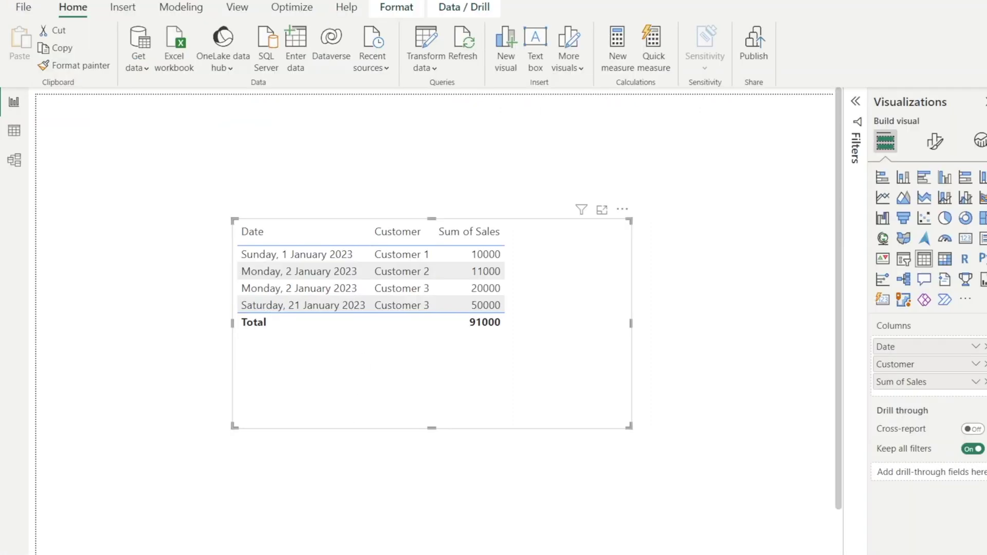
Open the Sheet1 query's Source step in Power Query Editor with the full formula expanded
left_click(386, 501)
left_click(435, 67)
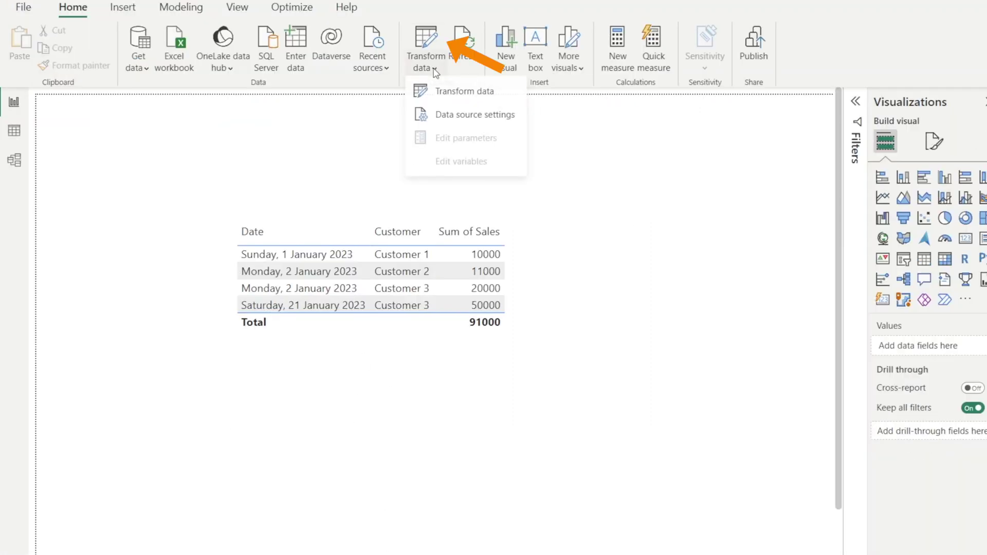
left_click(464, 91)
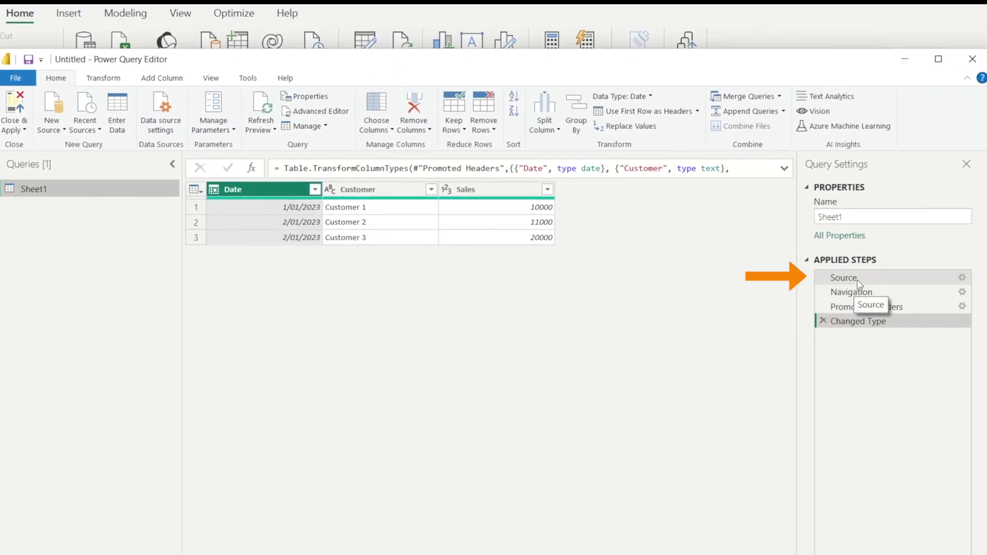
left_click(915, 278)
left_click(784, 169)
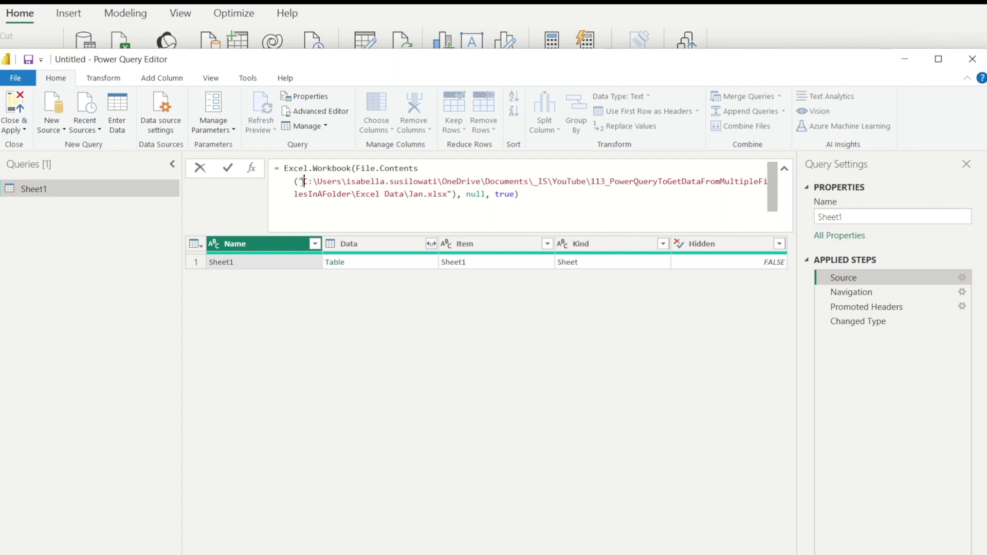
Change the source path from Jan.xlsx to Feb.xlsx and commit the formula
left_click_drag(303, 181, 438, 194)
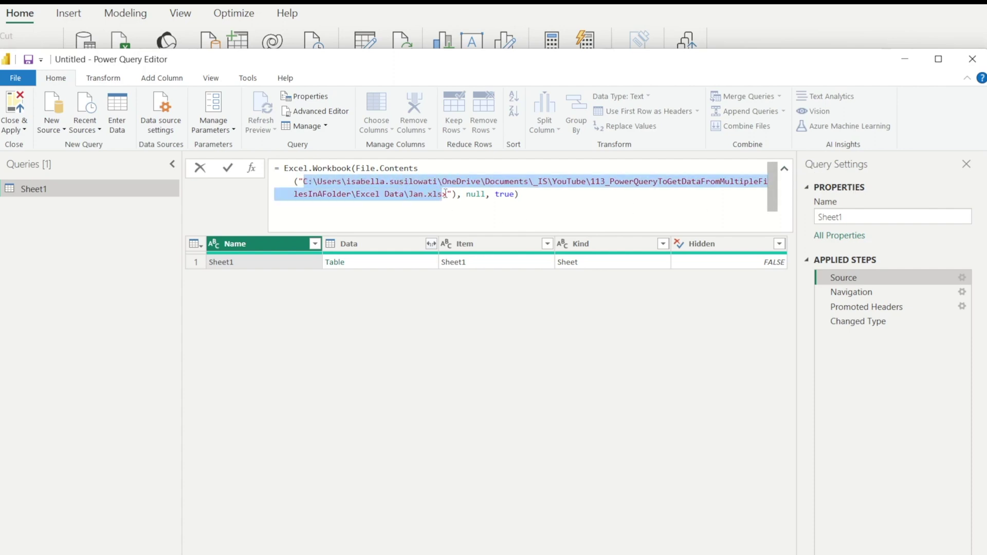
left_click(417, 222)
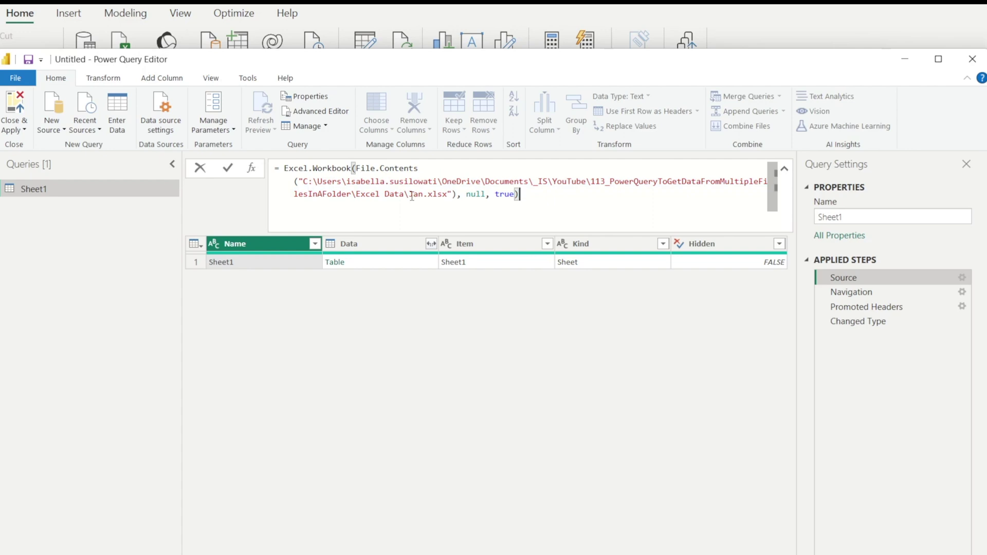
left_click_drag(410, 195, 424, 195)
type("Feb")
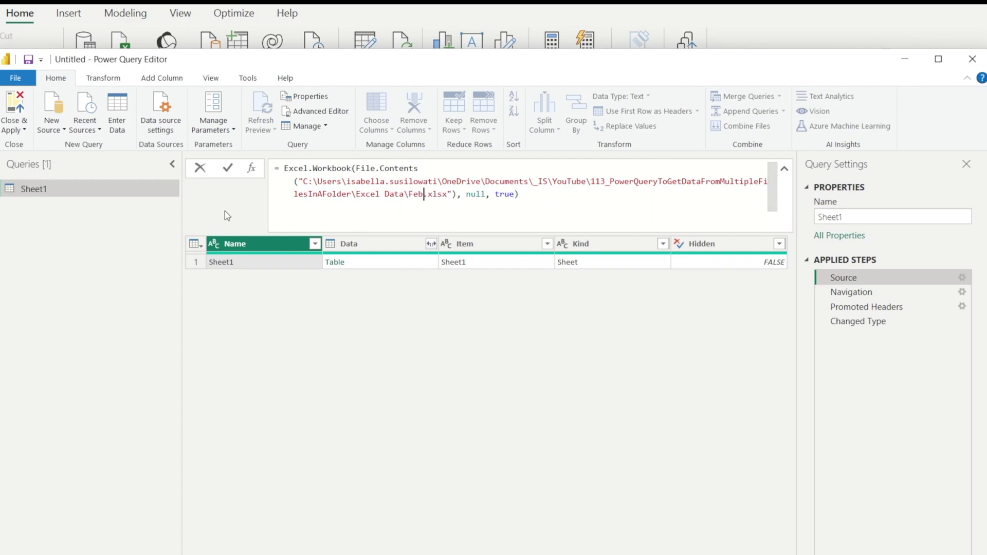
left_click(227, 167)
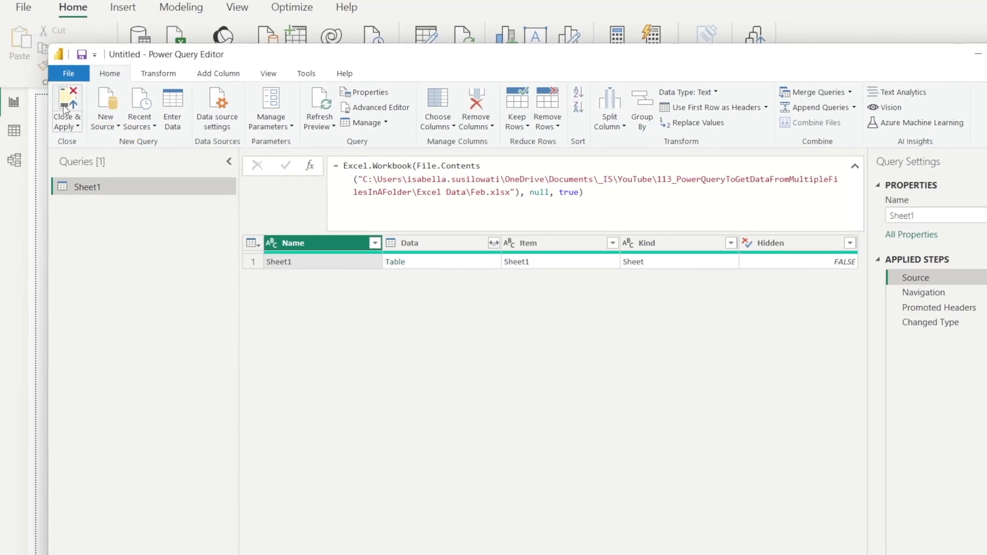
Close Power Query Editor and apply the Feb.xlsx source change to the report
left_click(65, 108)
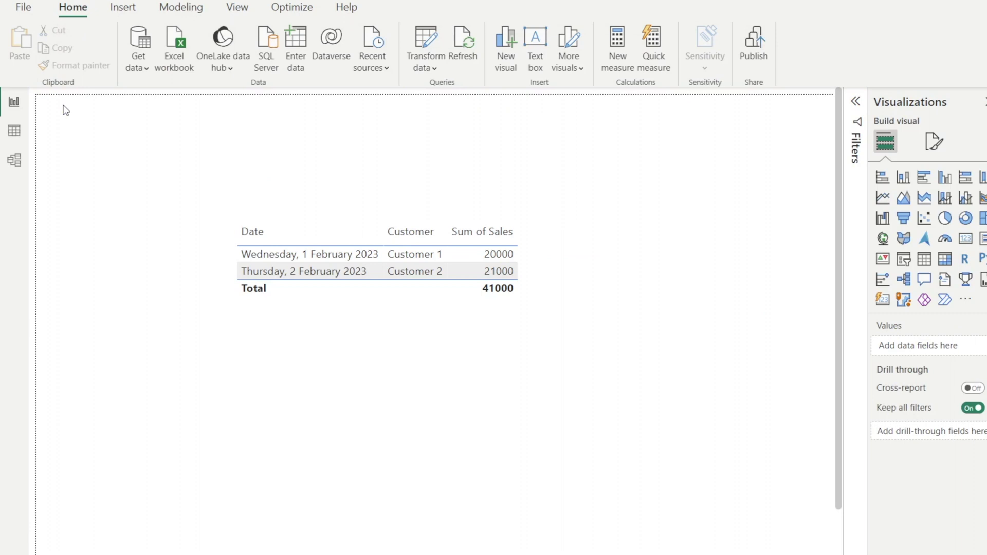